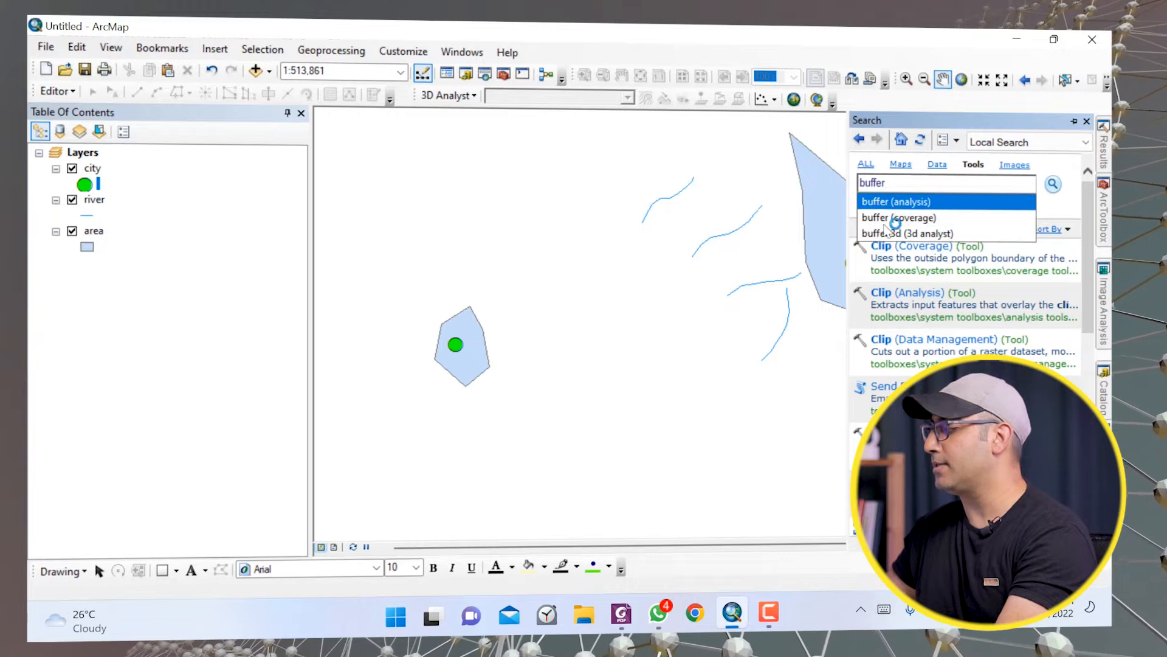
# Open the Buffer (analysis) tool with city as input features and save the output as city_B in the 1test folder.
pyautogui.click(890, 295)
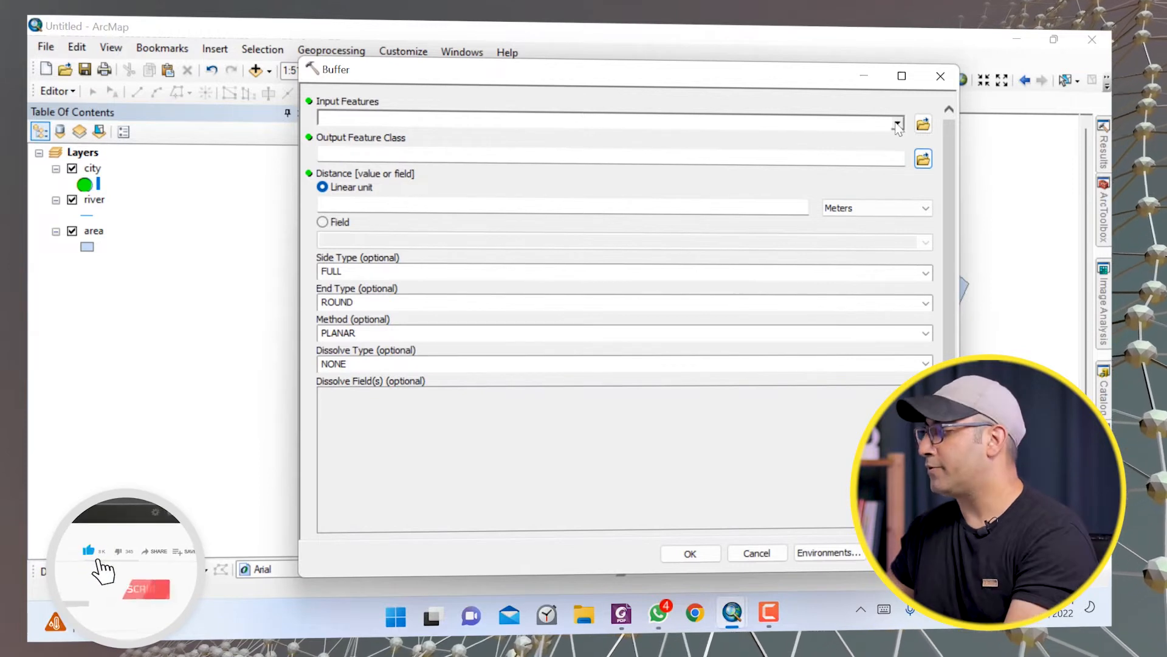
pyautogui.click(600, 116)
pyautogui.click(364, 135)
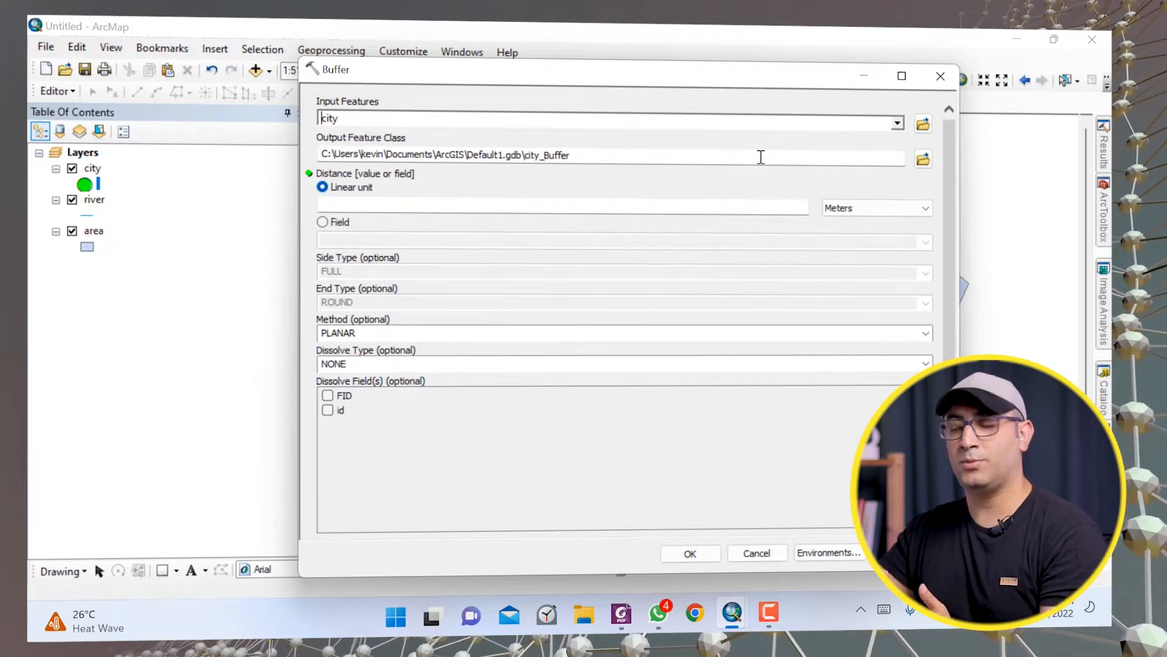
pyautogui.click(924, 160)
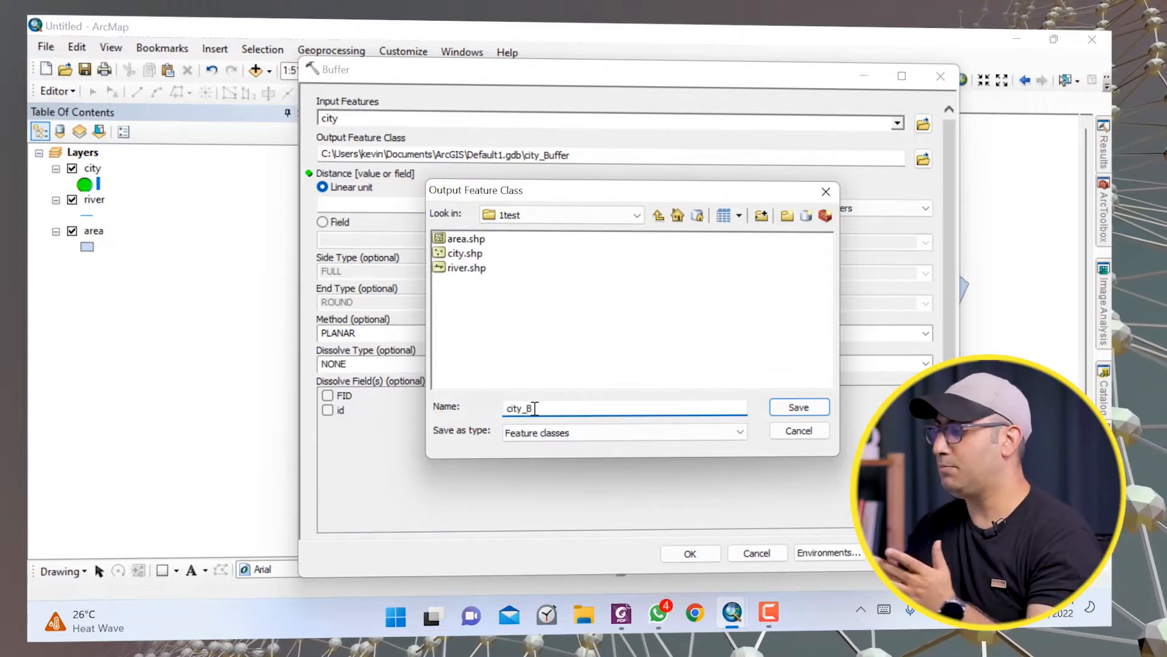
pyautogui.click(799, 407)
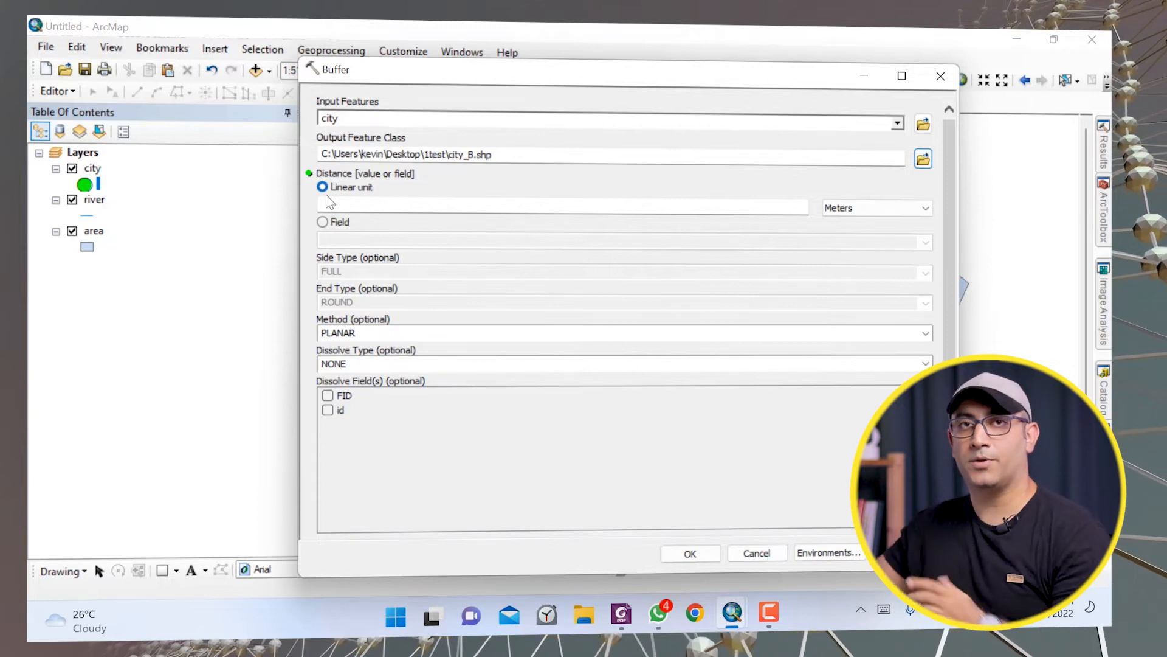
# Set the buffer distance to 10 Kilometers and run the city buffer.
pyautogui.click(788, 207)
pyautogui.write('1500')
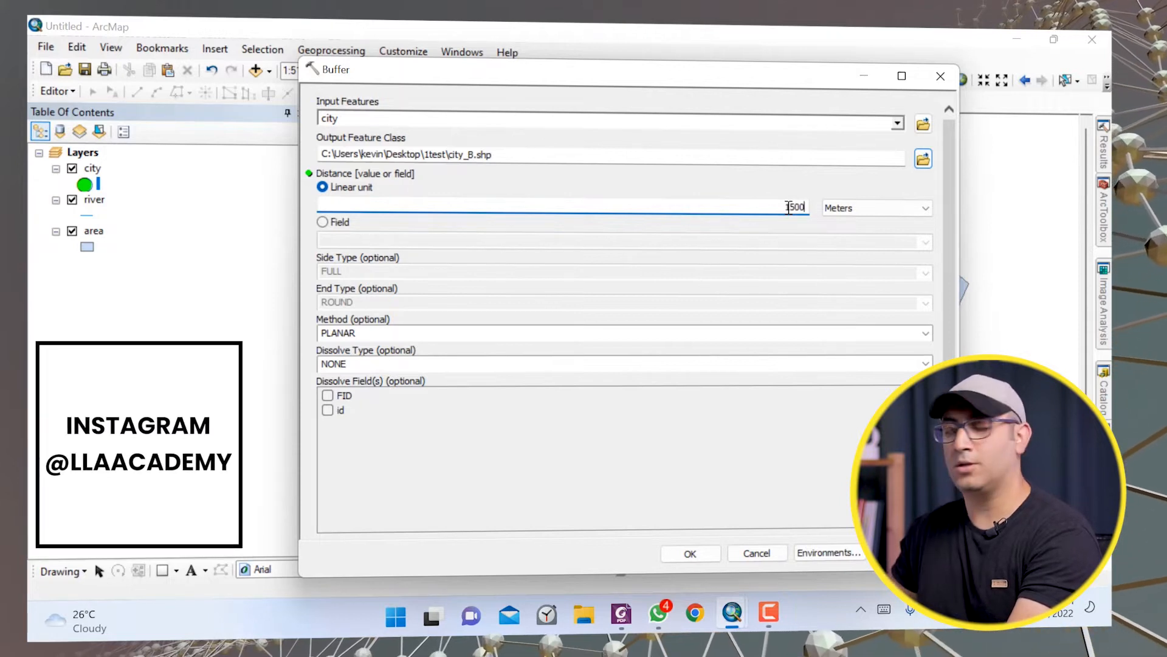
pyautogui.click(865, 209)
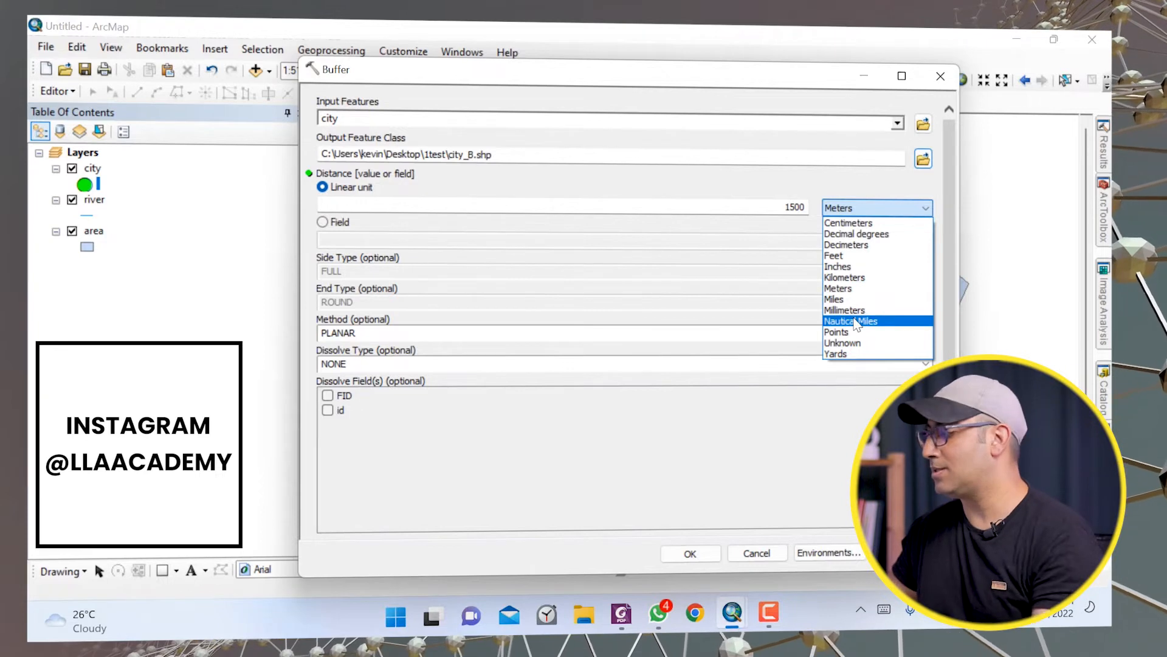
pyautogui.click(844, 278)
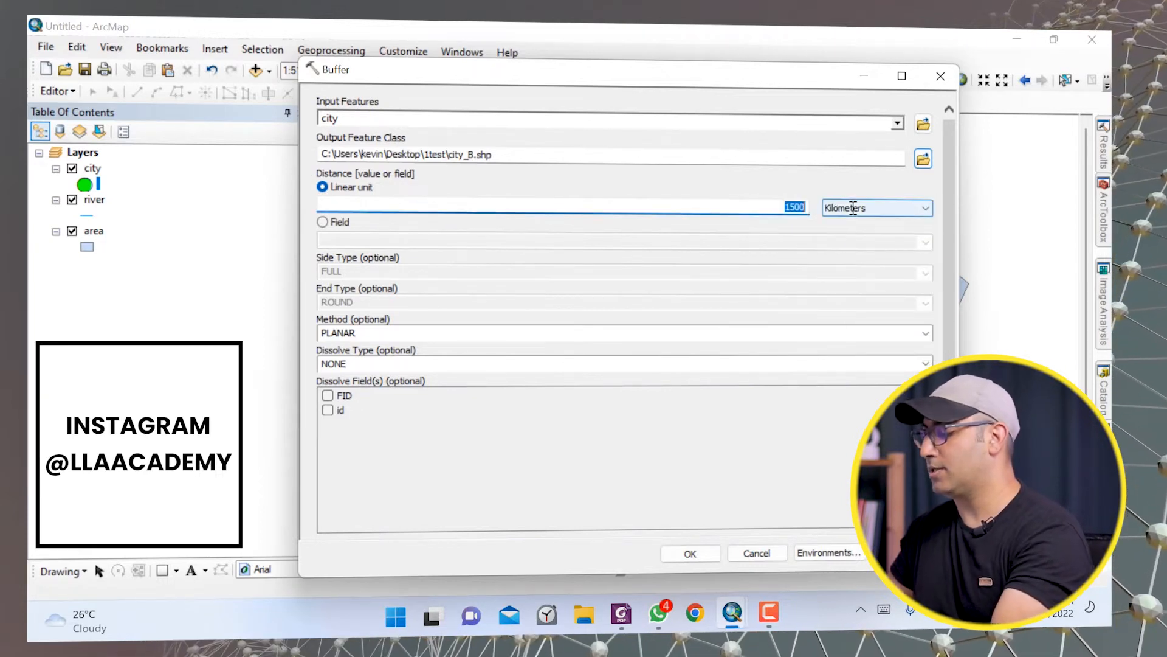
pyautogui.write('1')
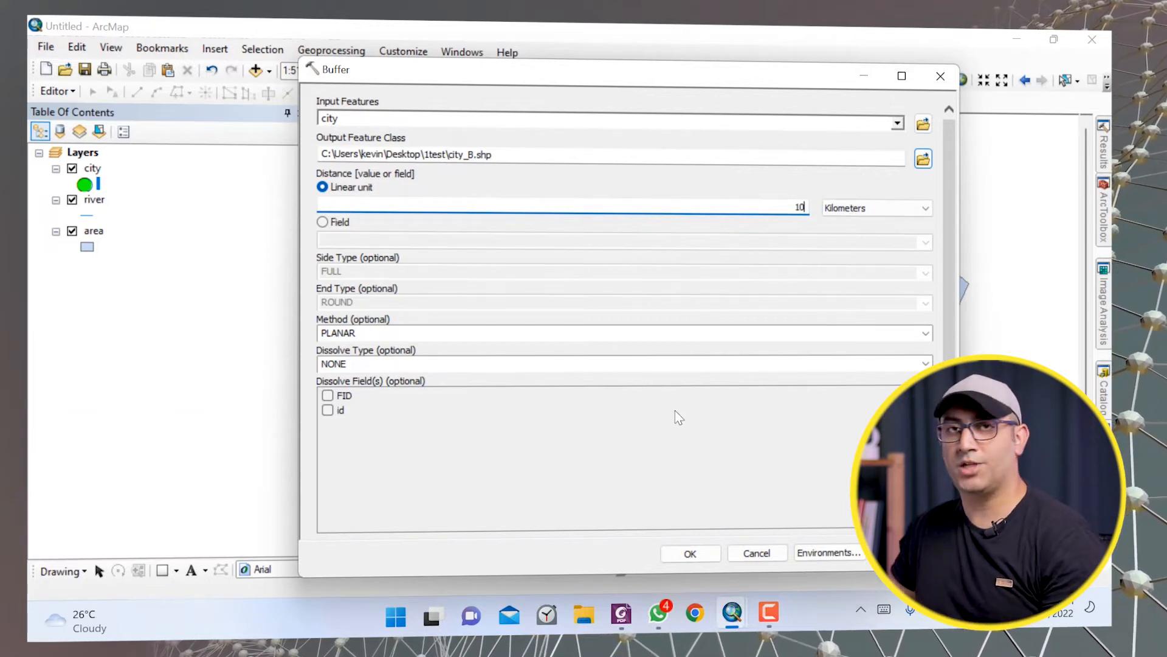
pyautogui.click(671, 555)
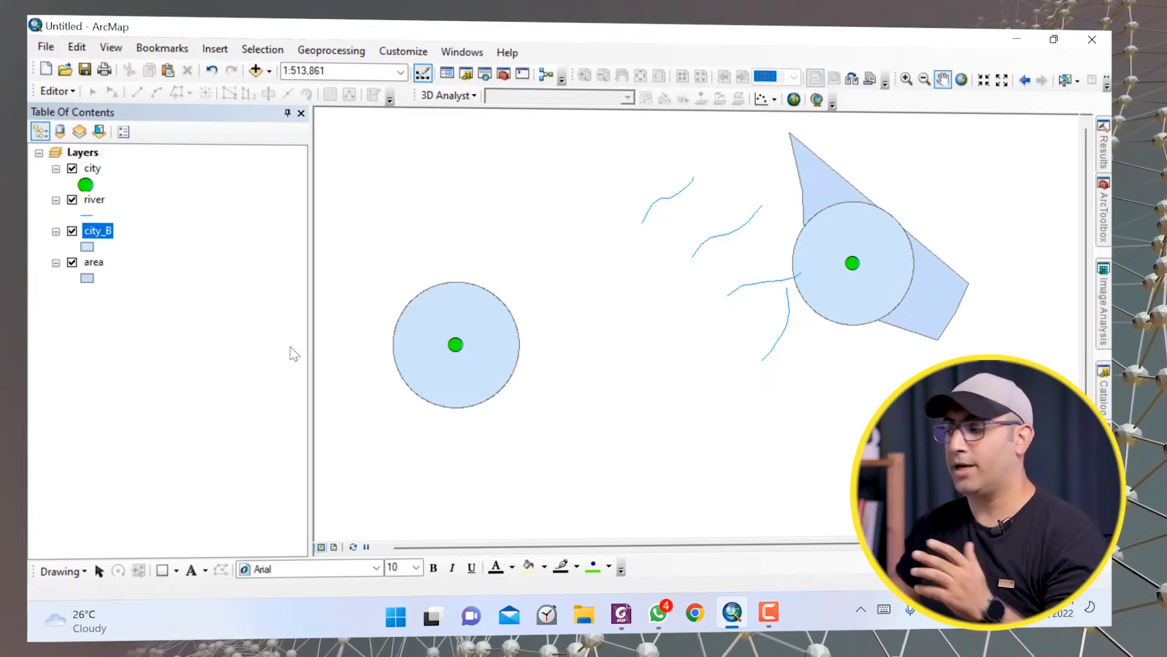
# Hide the city_B layer and open the Buffer (Analysis) tool again with river as input features.
pyautogui.click(71, 231)
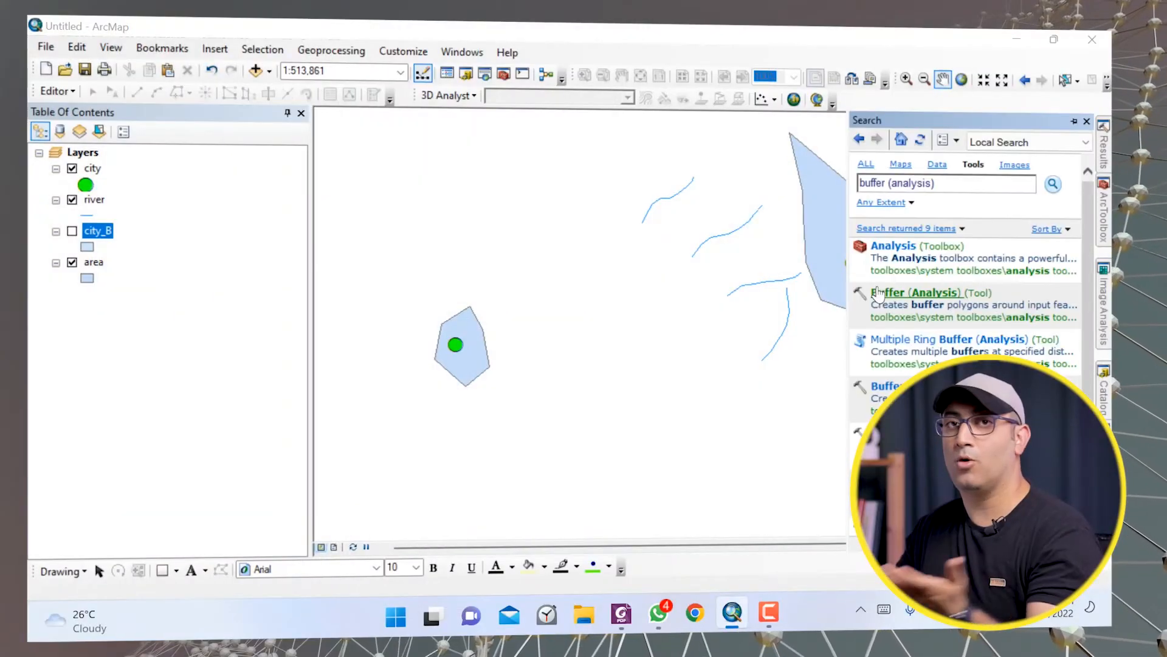
pyautogui.click(878, 293)
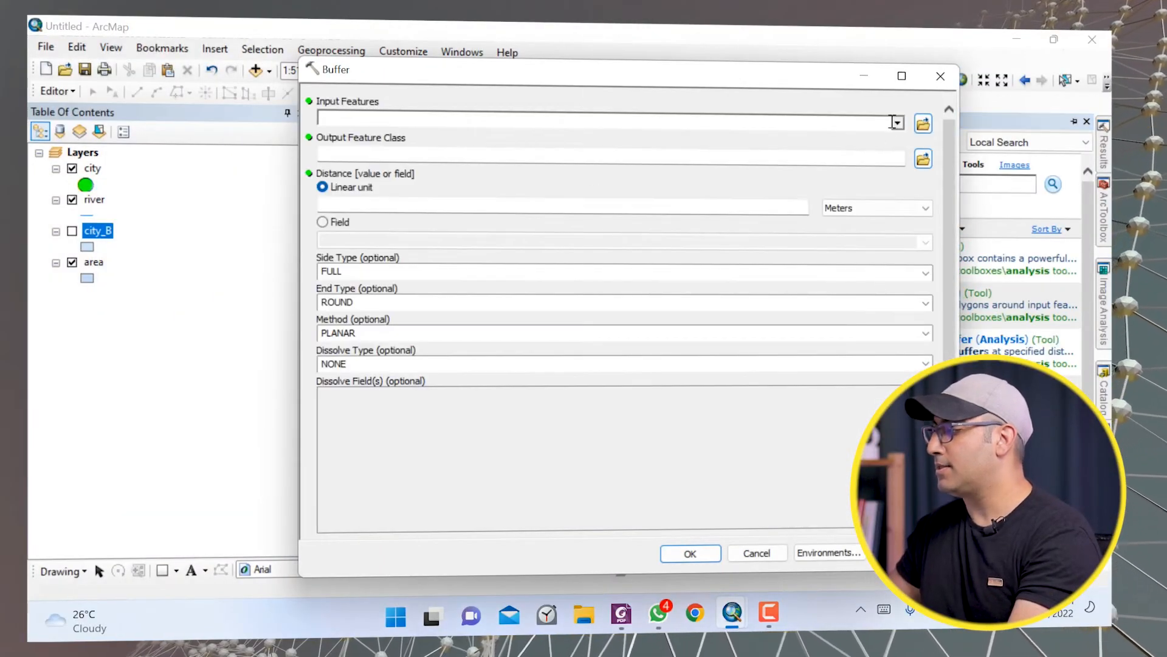
pyautogui.click(897, 123)
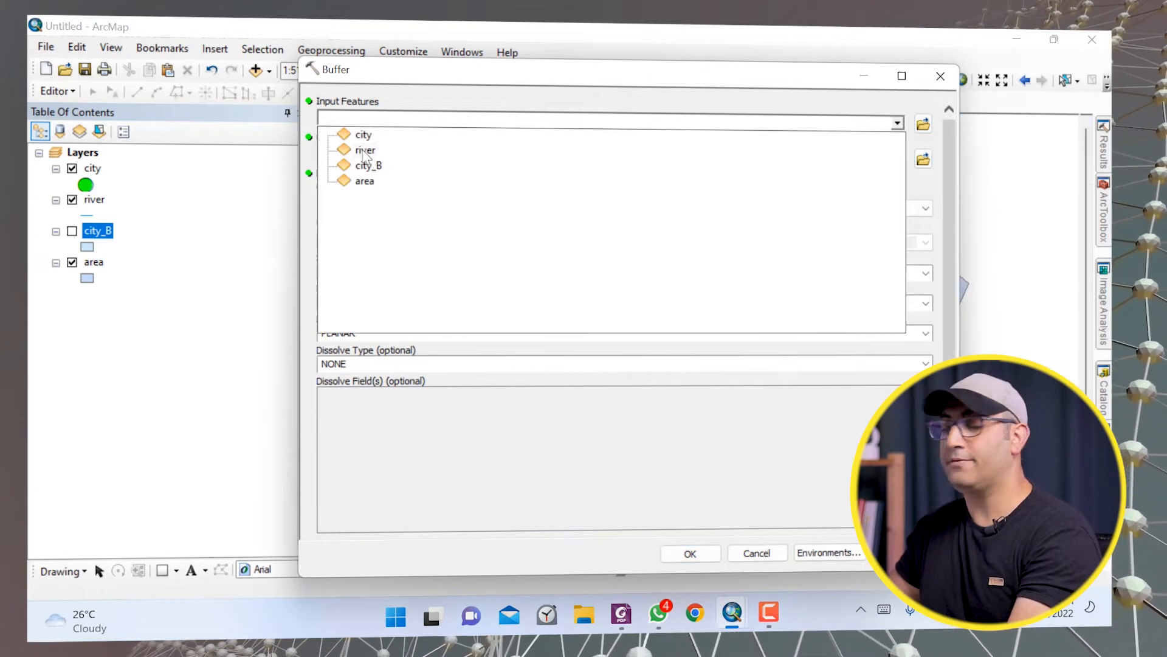
pyautogui.click(365, 150)
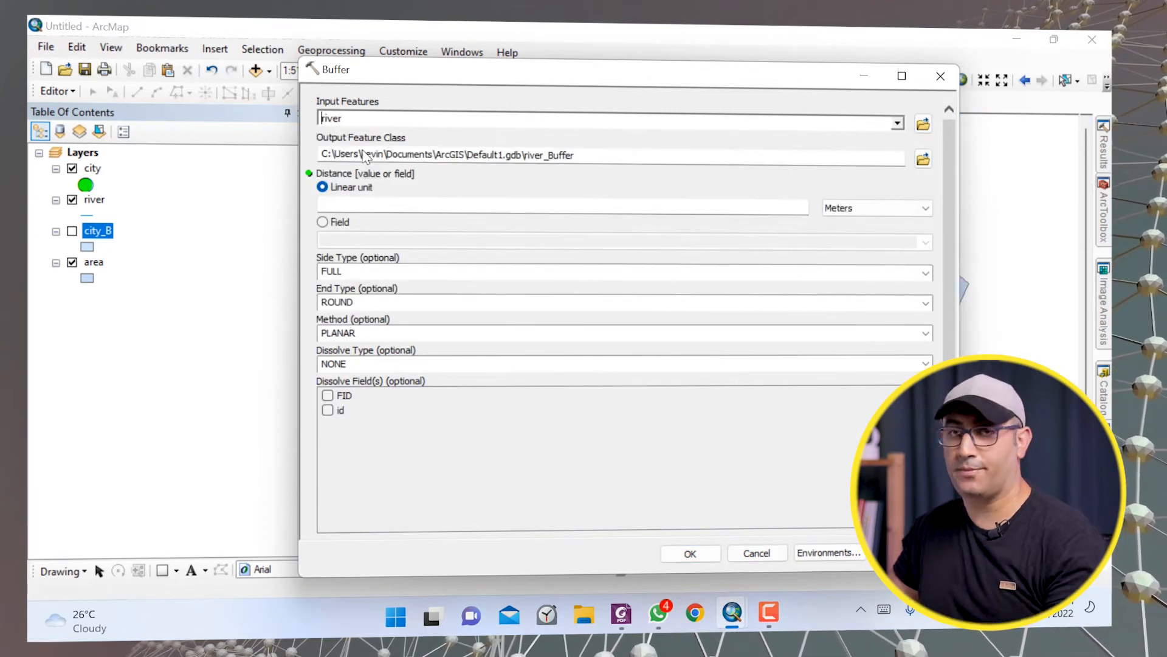
# Set the river buffer's output feature class to river_B in the 1test folder.
pyautogui.click(923, 159)
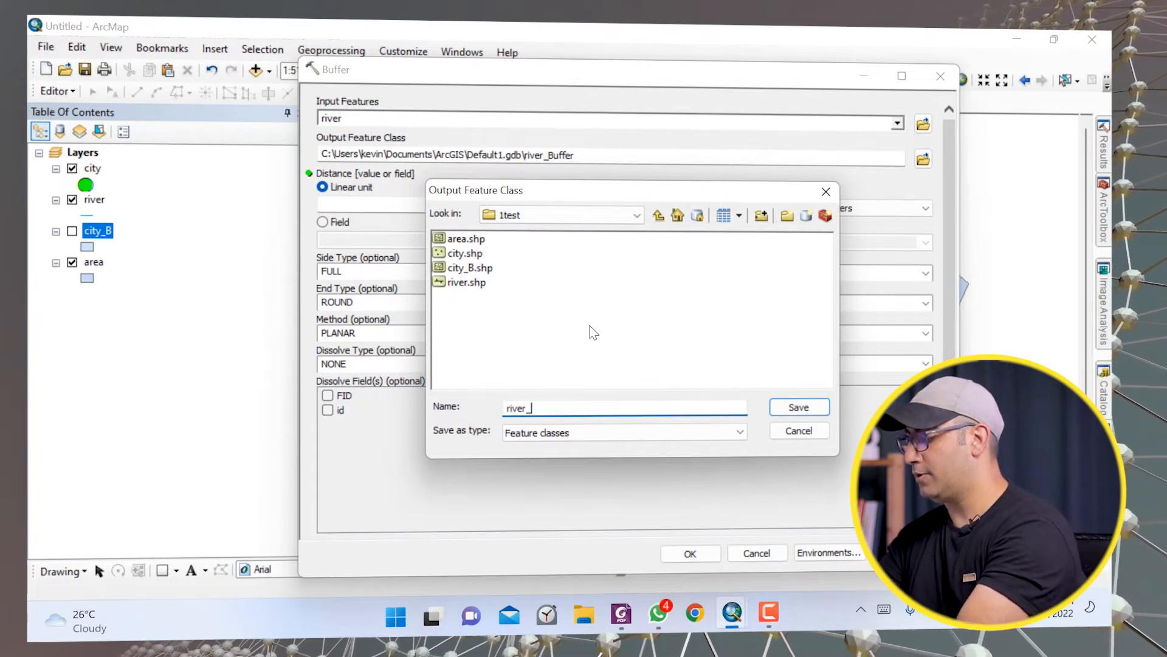
pyautogui.write('river_B')
pyautogui.click(798, 406)
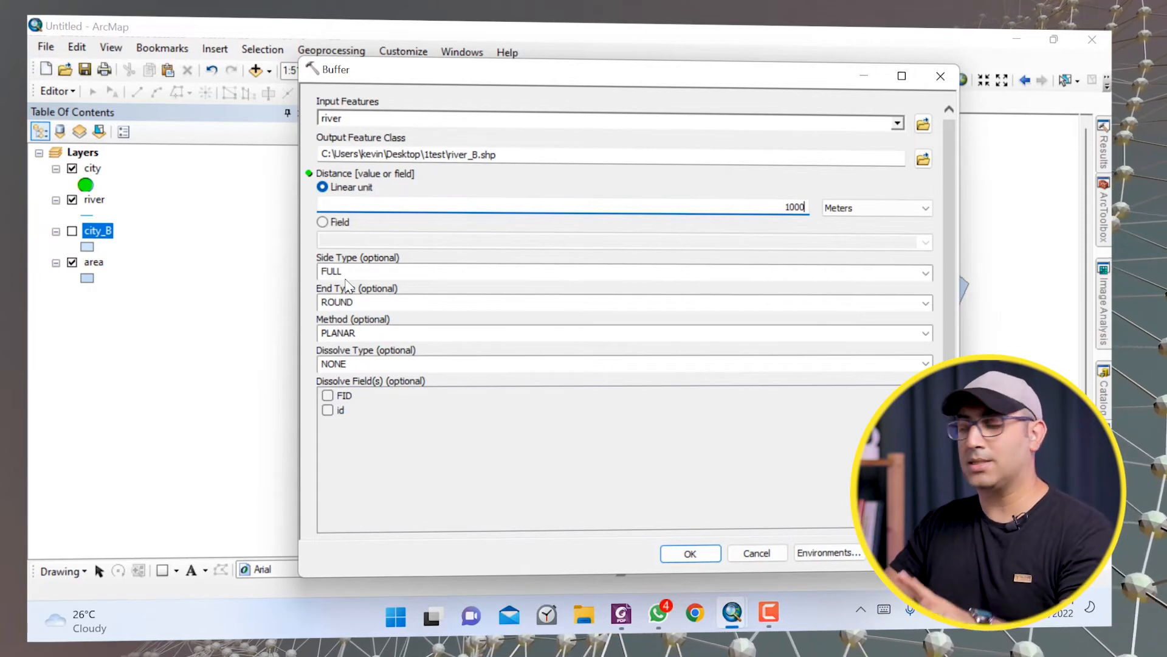
# Run the river buffer at 1000 Meters, keeping side type FULL and end type ROUND after reviewing their options.
pyautogui.click(926, 273)
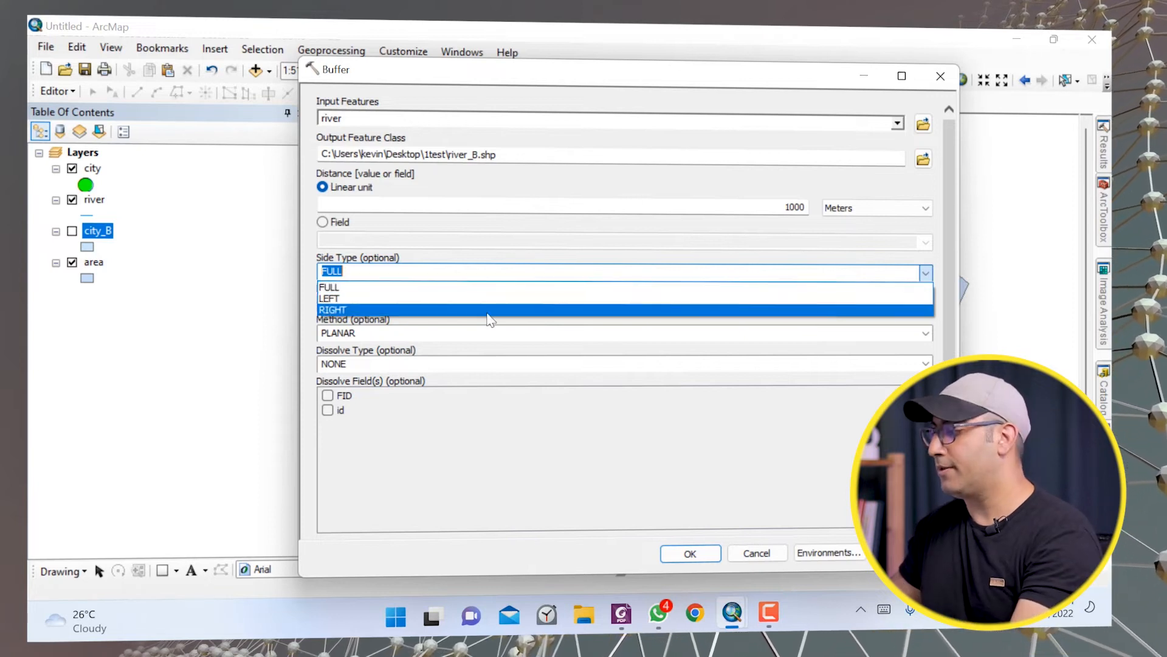
pyautogui.click(351, 287)
pyautogui.click(510, 302)
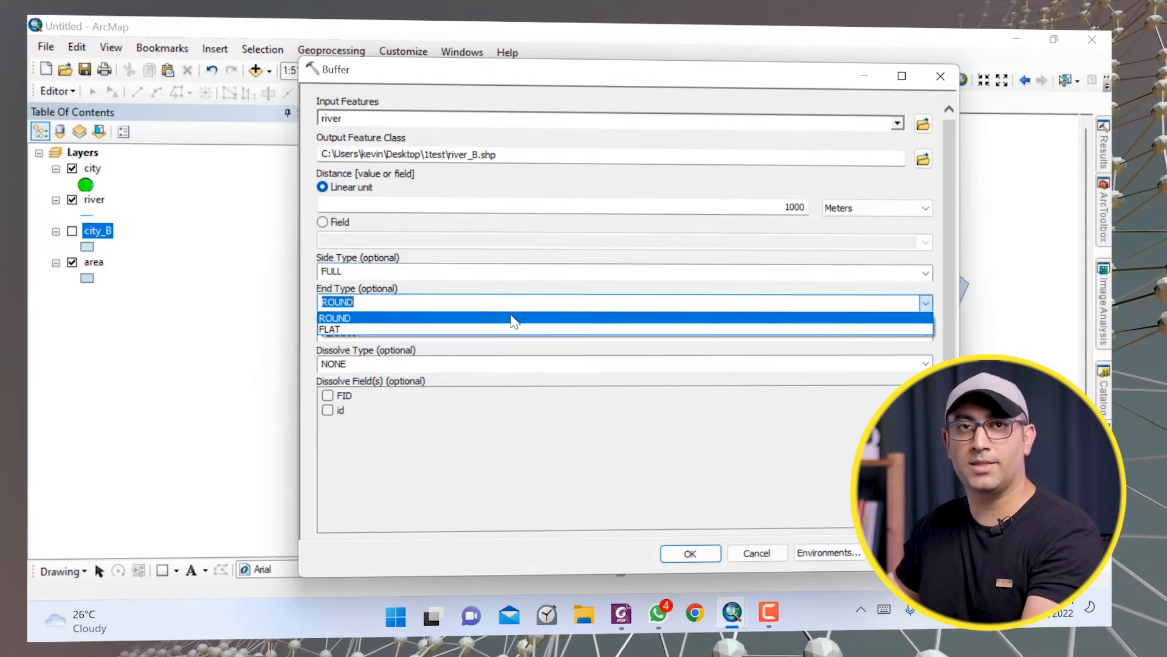
pyautogui.click(512, 318)
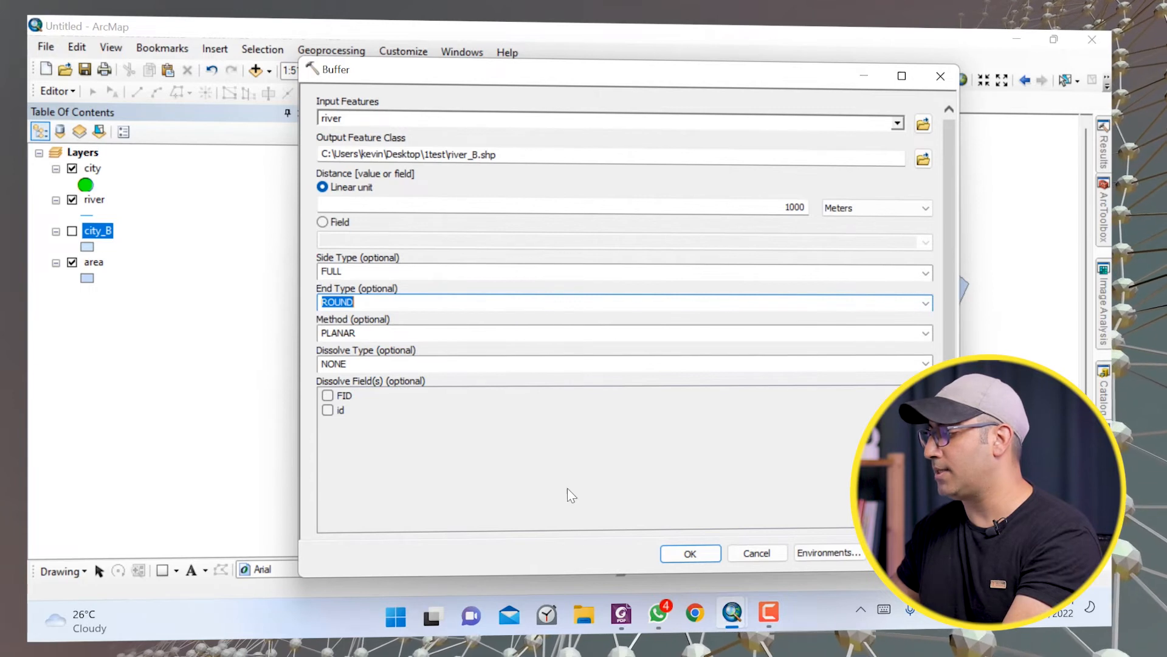
pyautogui.click(679, 552)
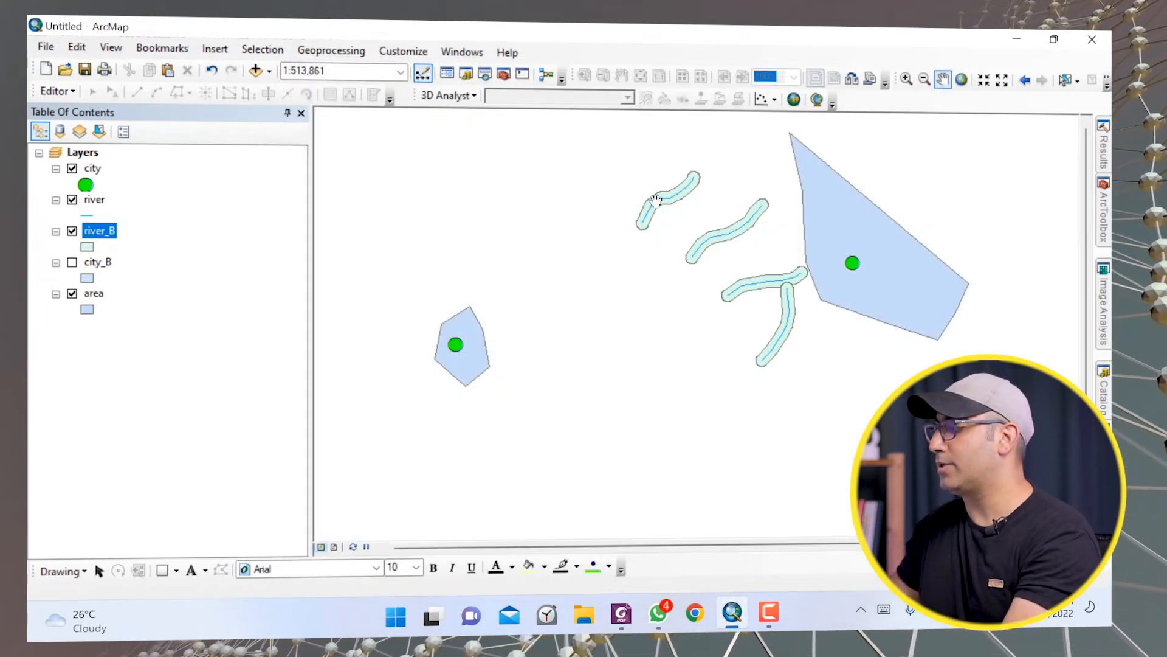
# Zoom in on the river buffers to inspect them, then zoom back out.
pyautogui.scroll(-5, 656, 199)
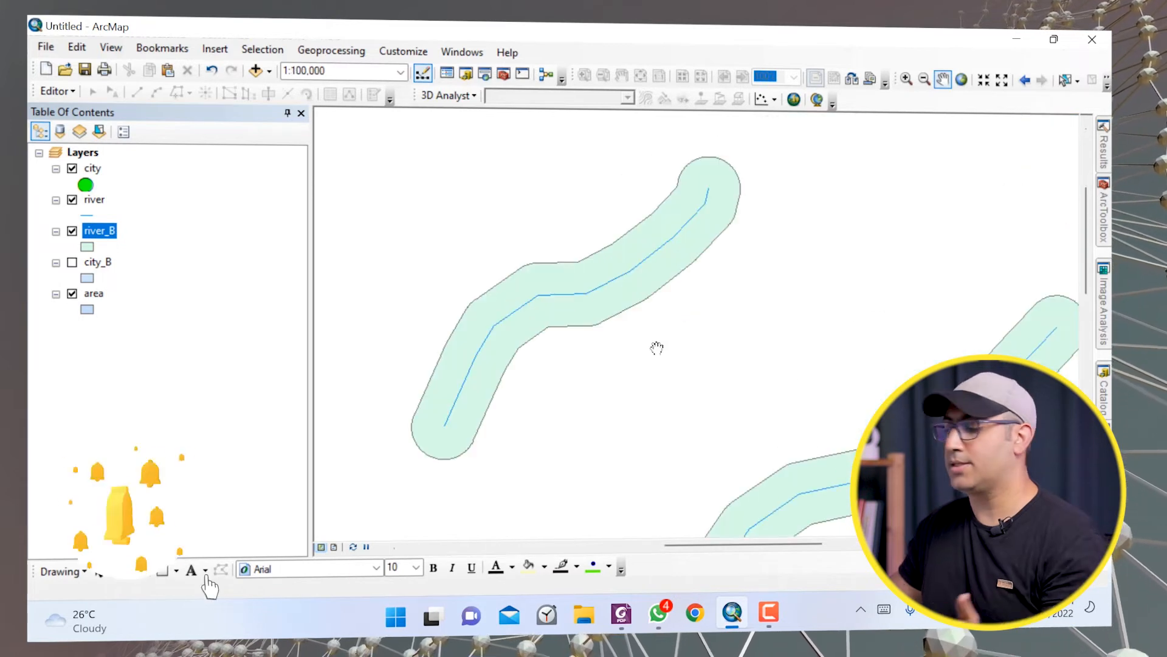
pyautogui.moveTo(732, 411); pyautogui.dragTo(750, 339)
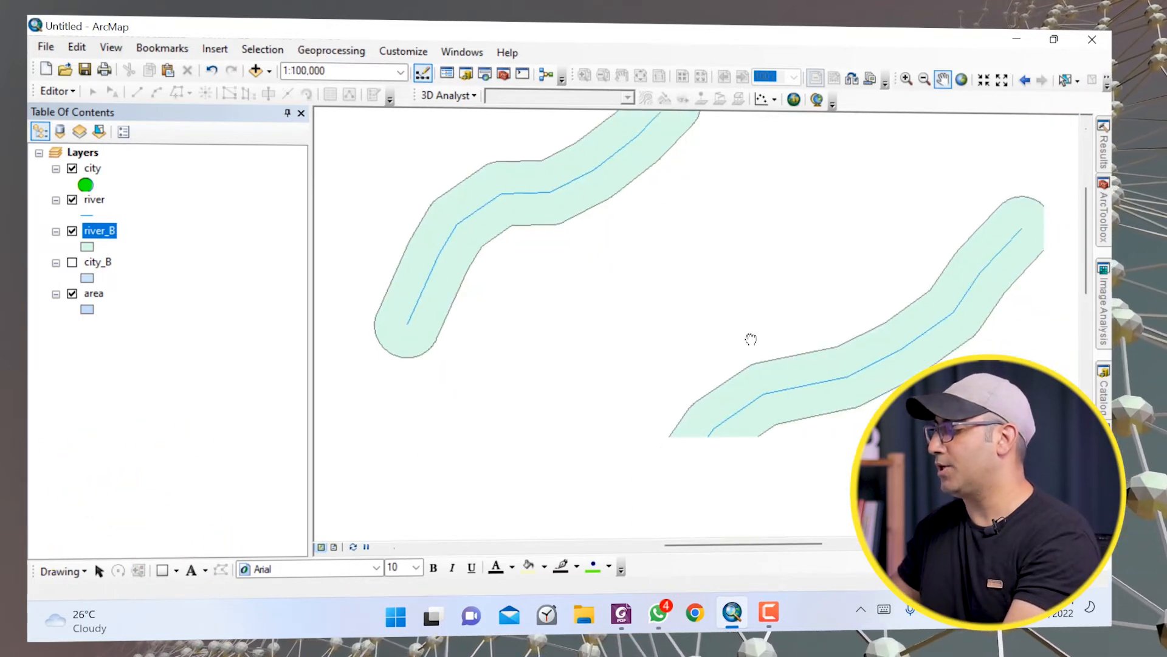
pyautogui.scroll(3, 728, 377)
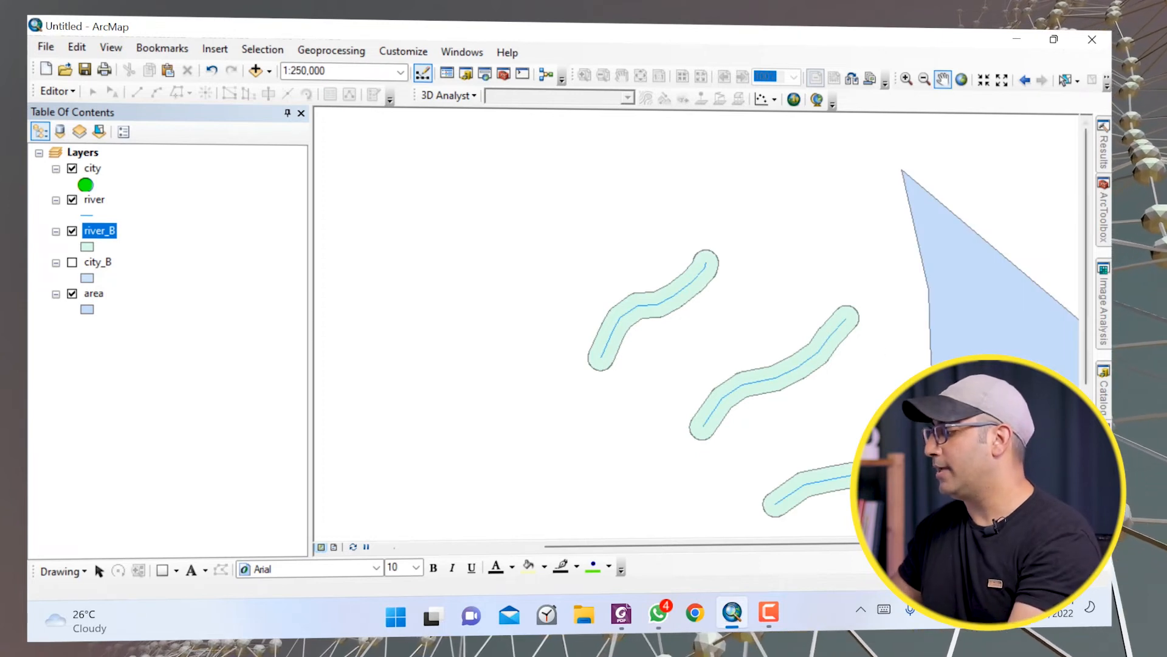
# Open the Buffer (Analysis) tool from the search results with area as input features.
pyautogui.click(1104, 449)
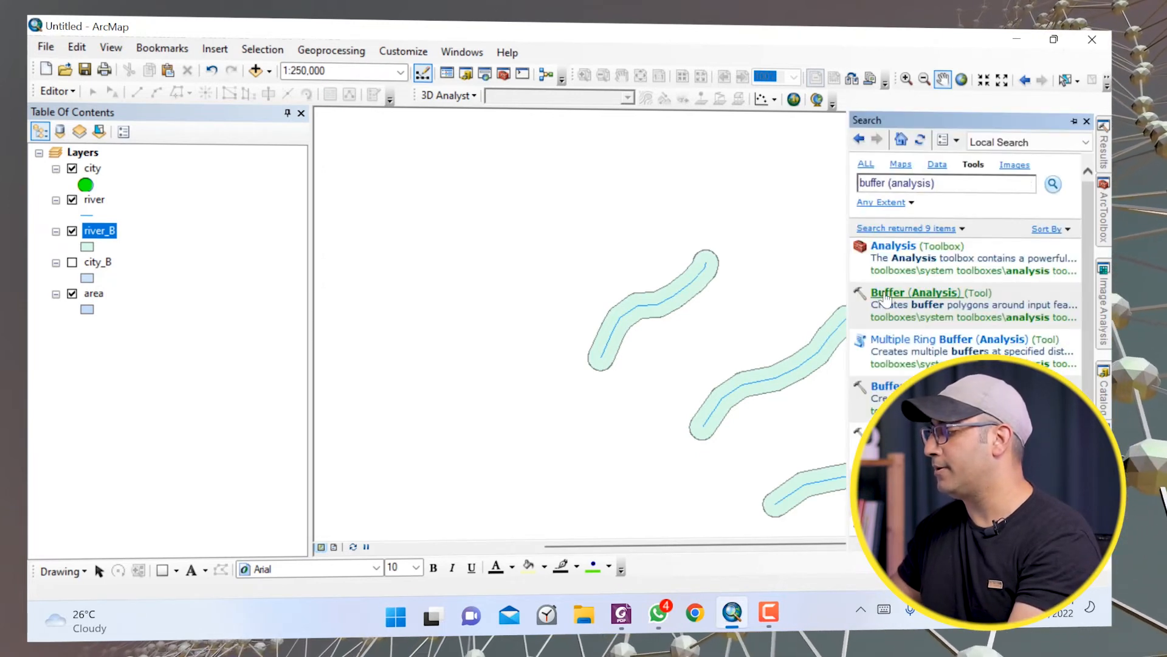
pyautogui.click(885, 300)
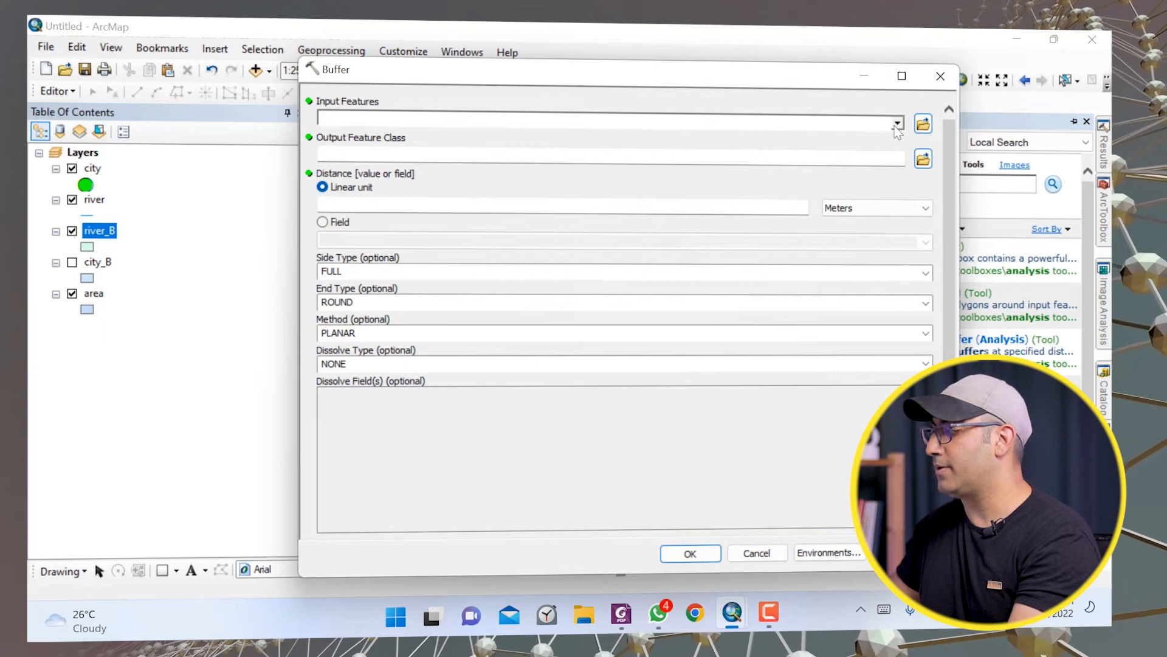
pyautogui.click(445, 118)
pyautogui.click(360, 197)
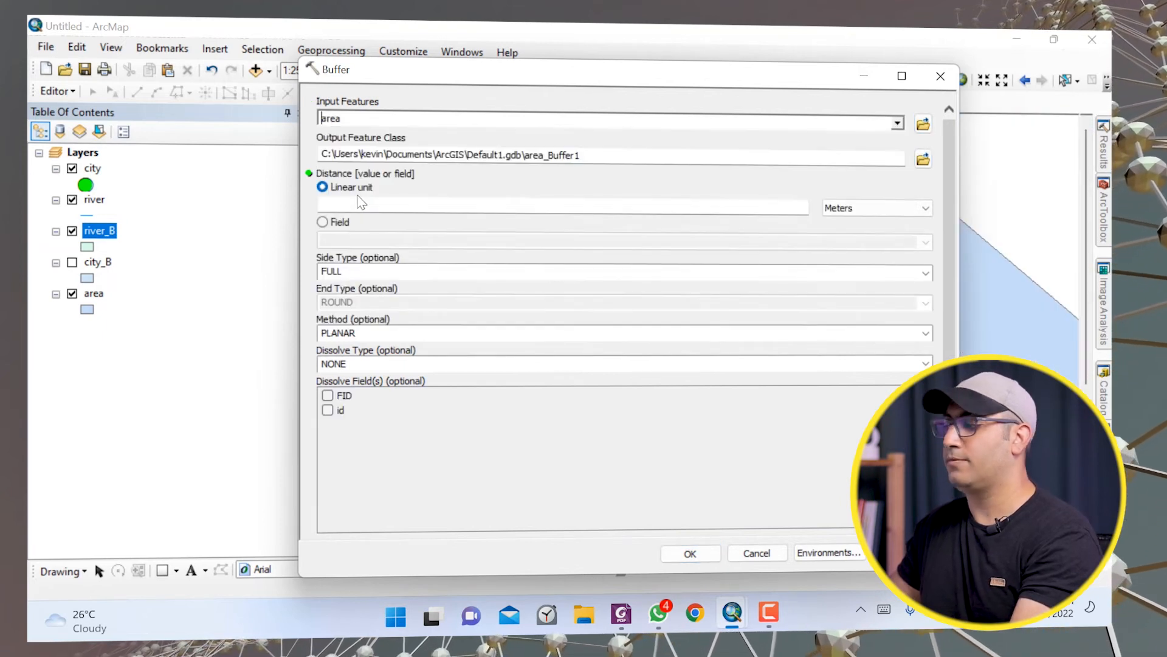
# Save the area buffer's output as area_B in the 1test folder.
pyautogui.click(923, 160)
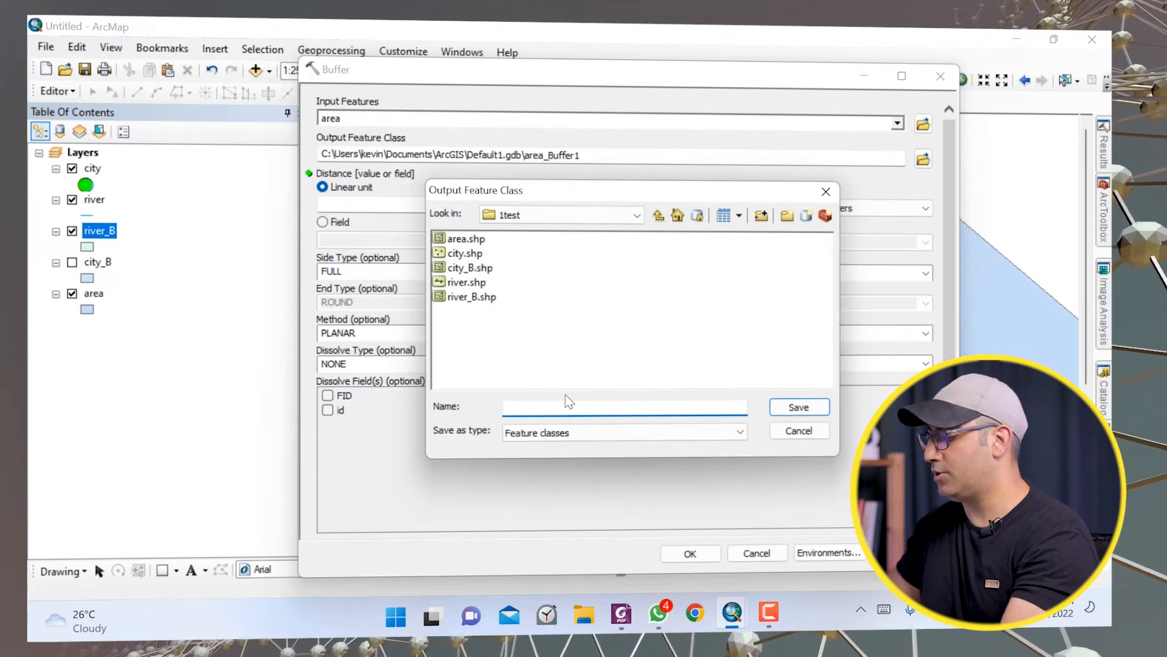
pyautogui.write('area_')
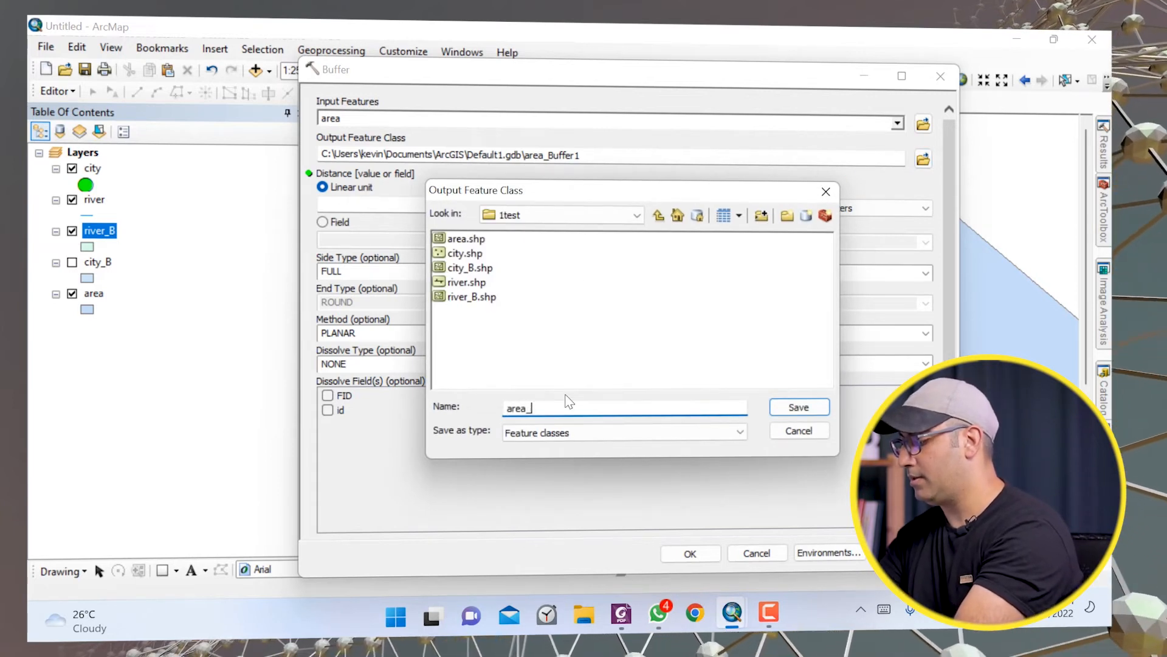
pyautogui.write('B')
pyautogui.press('Return')
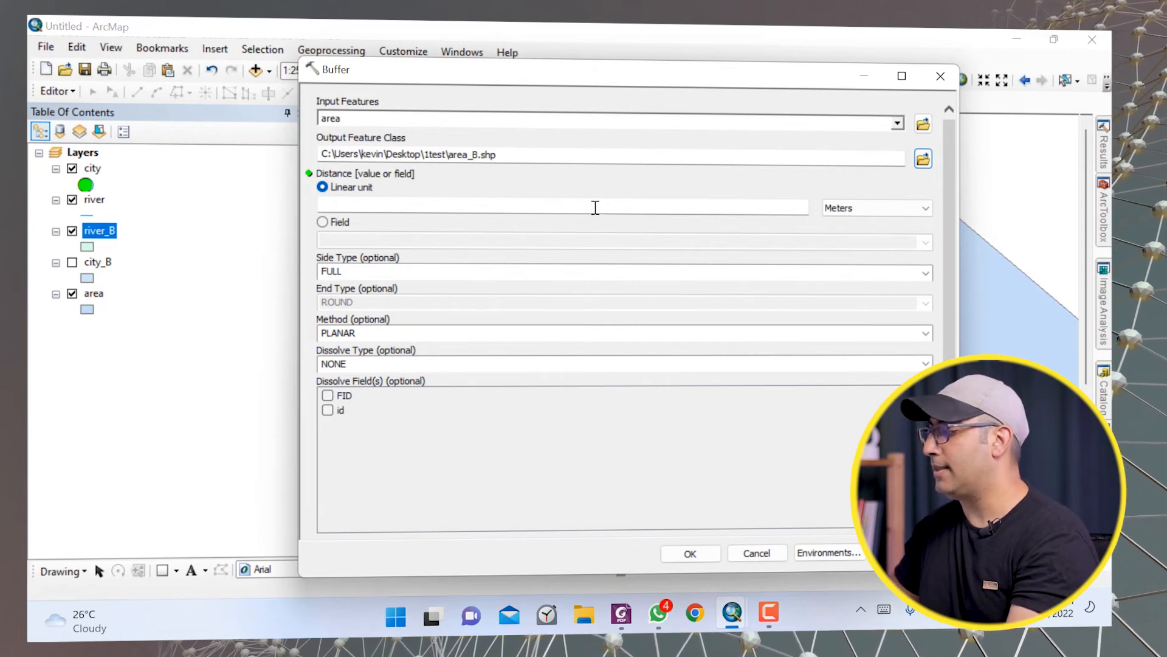
# Set the area buffer distance to 5 Kilometers.
pyautogui.click(839, 208)
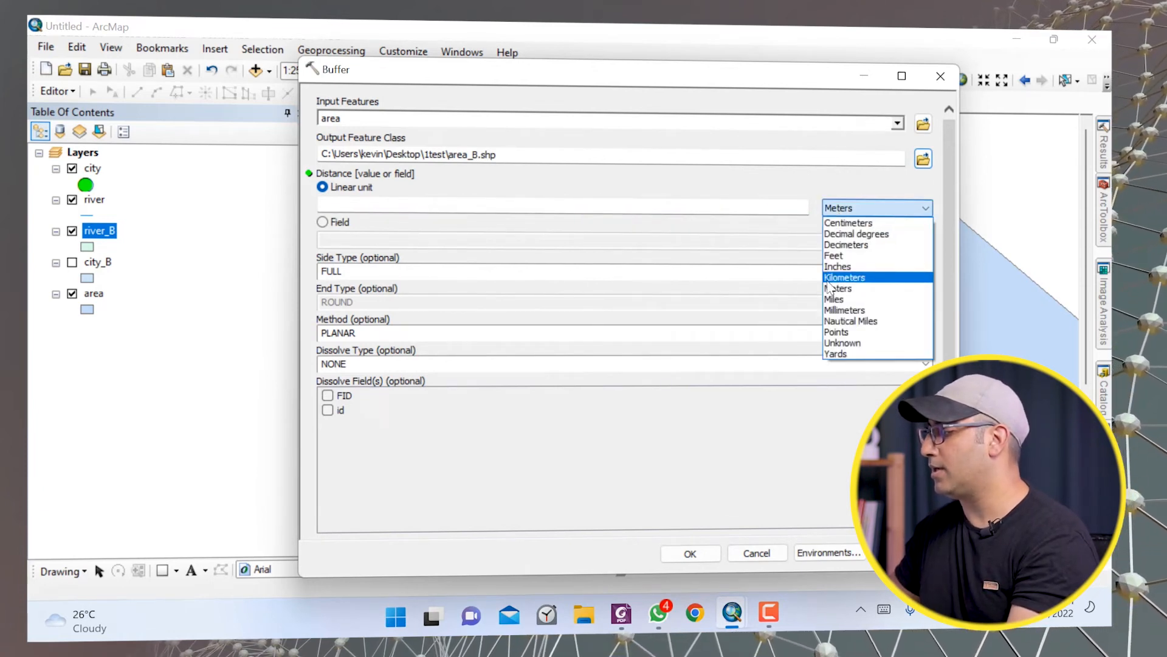
pyautogui.click(828, 280)
pyautogui.click(773, 206)
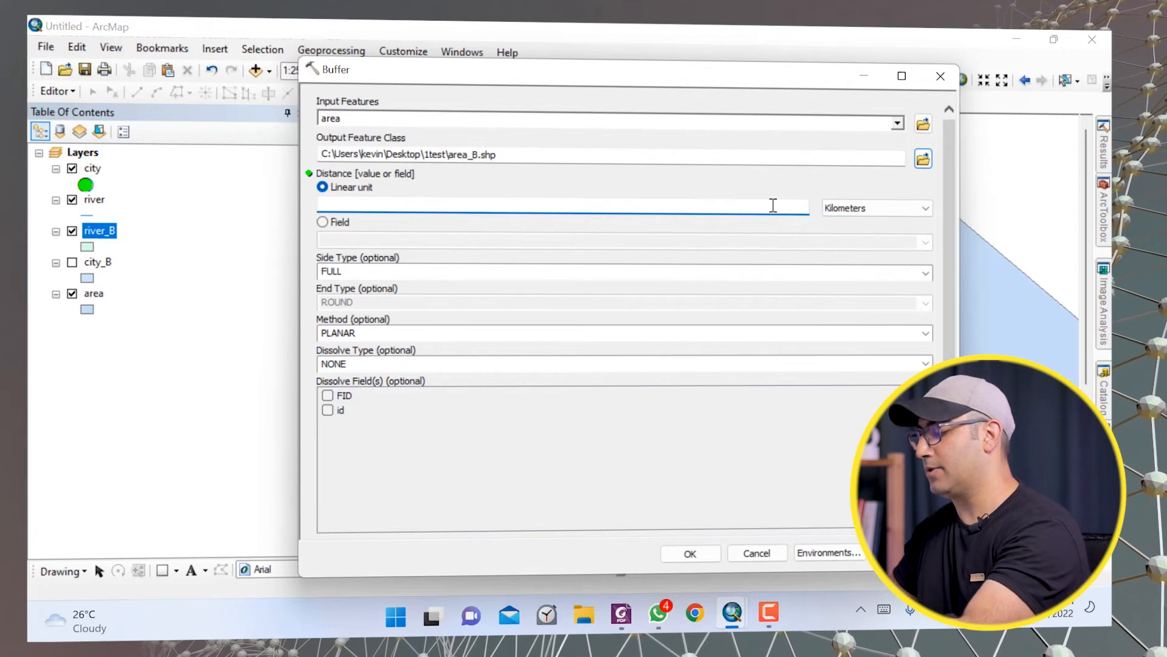
pyautogui.click(377, 271)
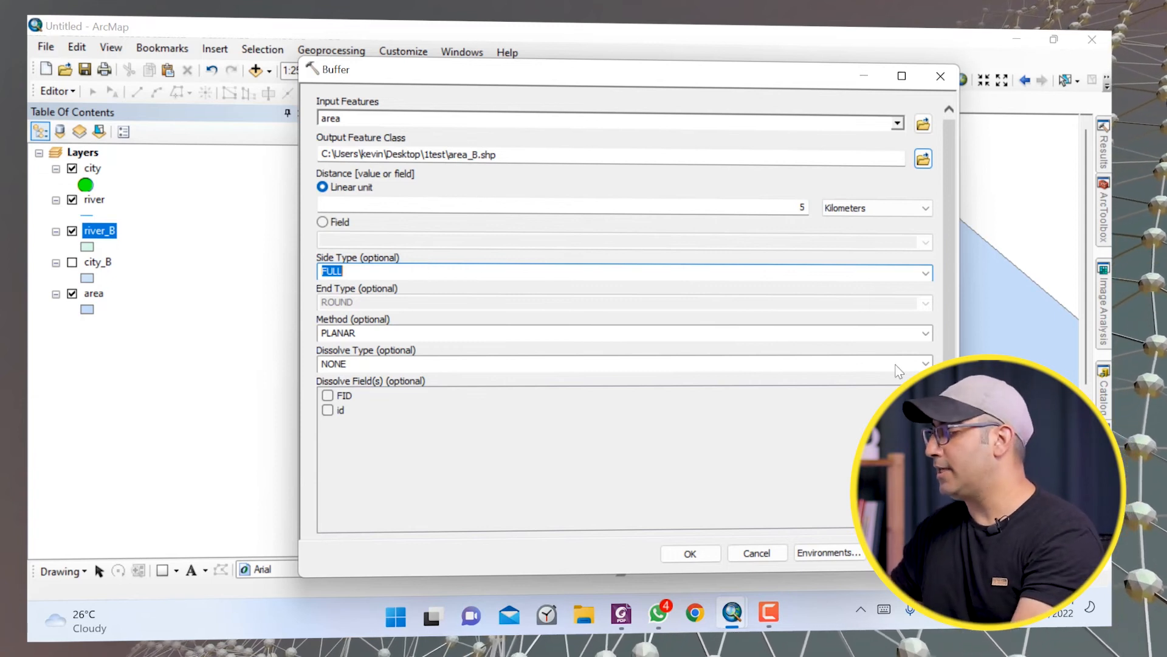
# Set the side type to OUTSIDE_ONLY and run the area buffer.
pyautogui.click(926, 273)
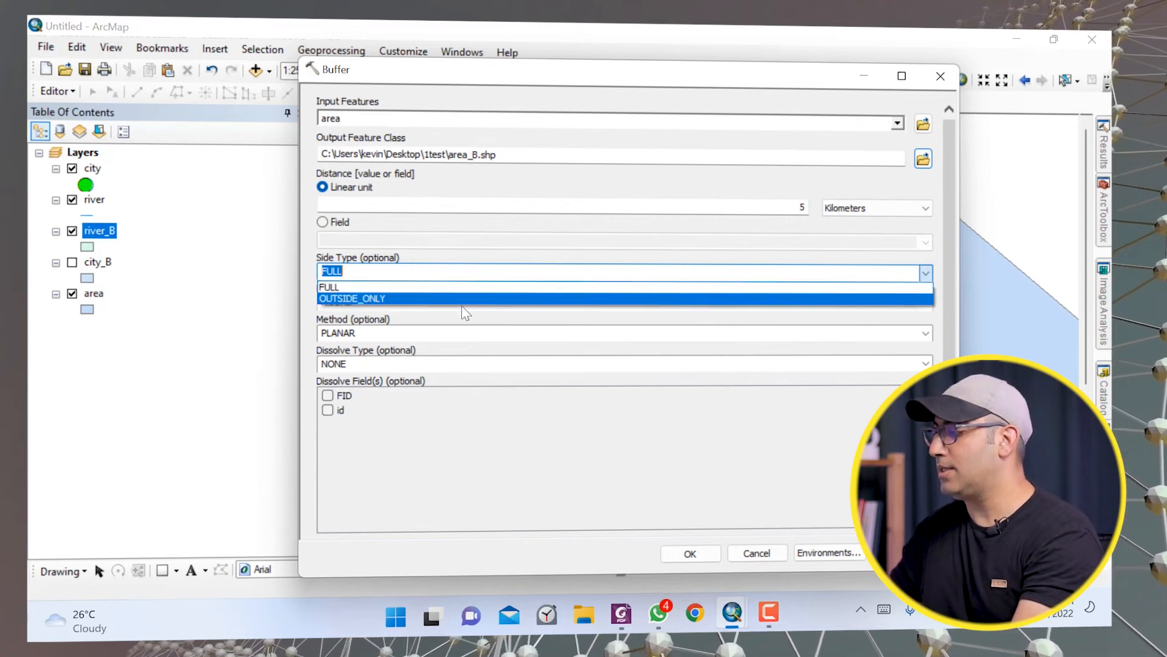
pyautogui.click(364, 300)
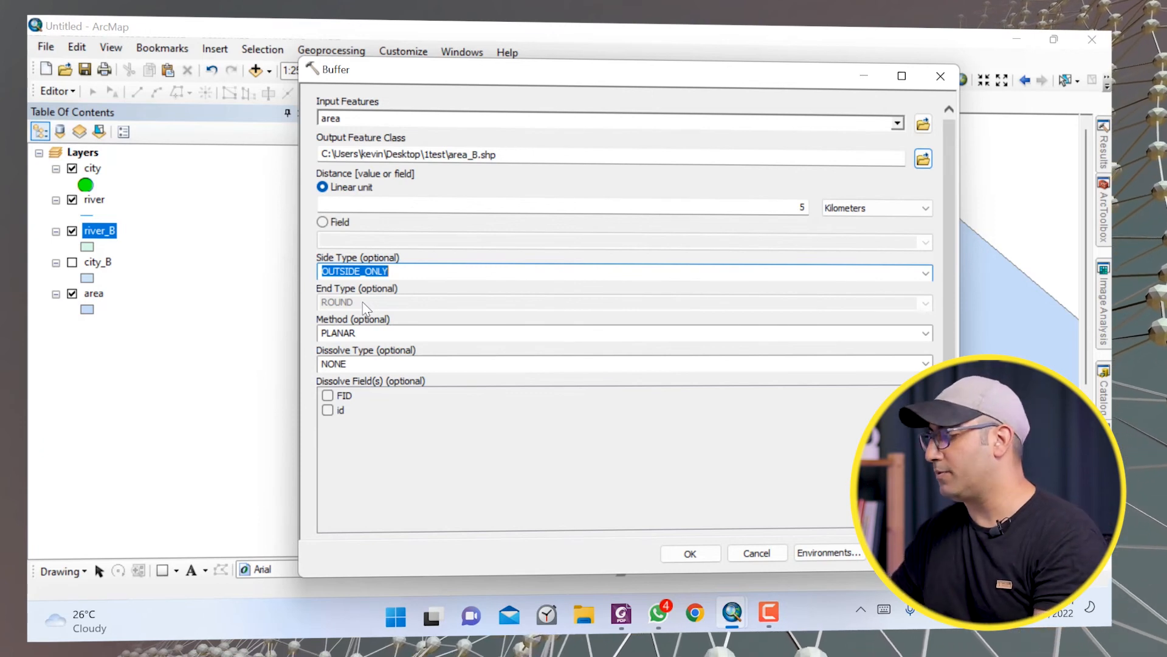
pyautogui.click(667, 550)
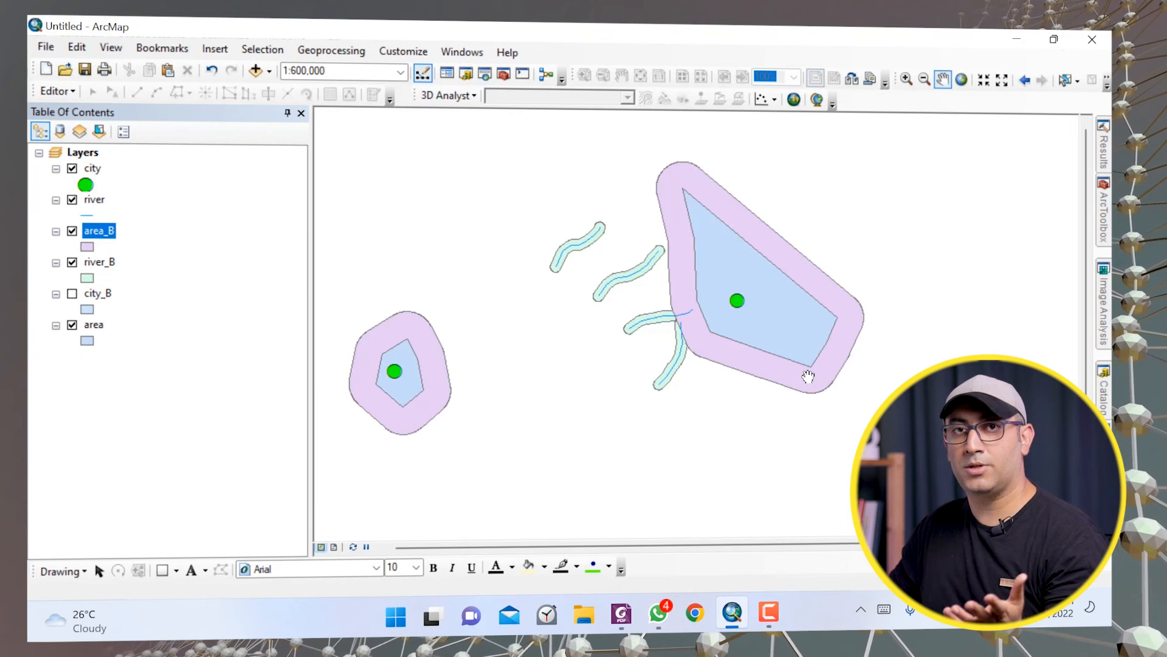
# Toggle the area_B layer's visibility on and off to compare, then hide the area layer.
pyautogui.click(72, 232)
pyautogui.click(71, 231)
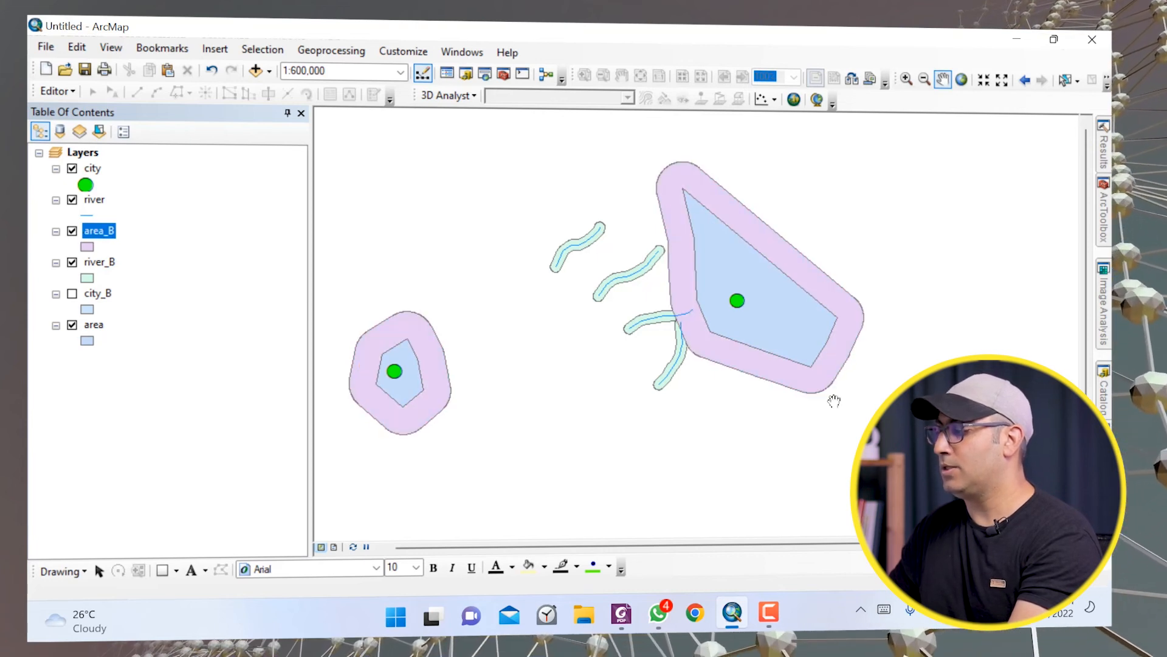
pyautogui.click(72, 231)
pyautogui.click(72, 231)
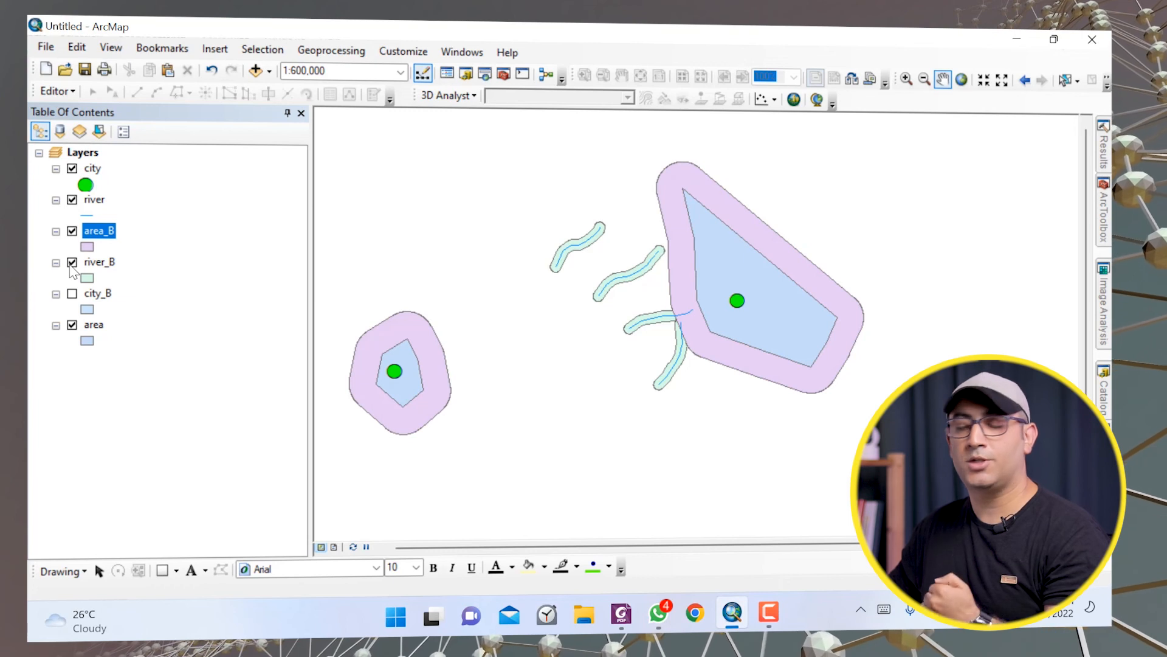
pyautogui.click(71, 326)
pyautogui.click(72, 326)
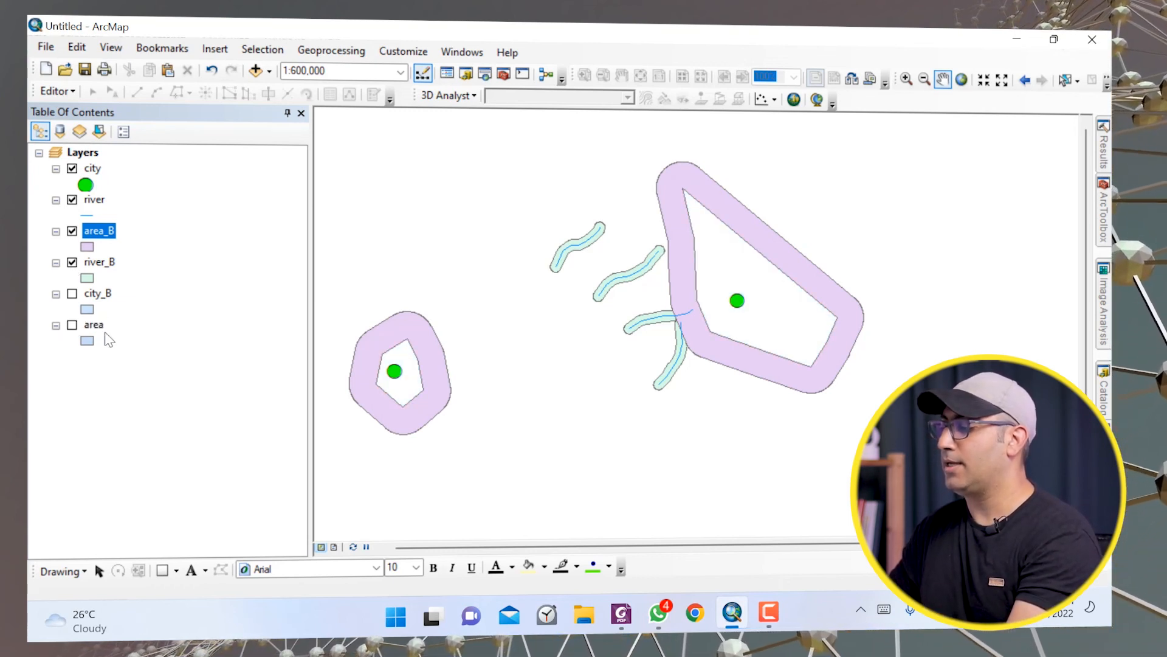